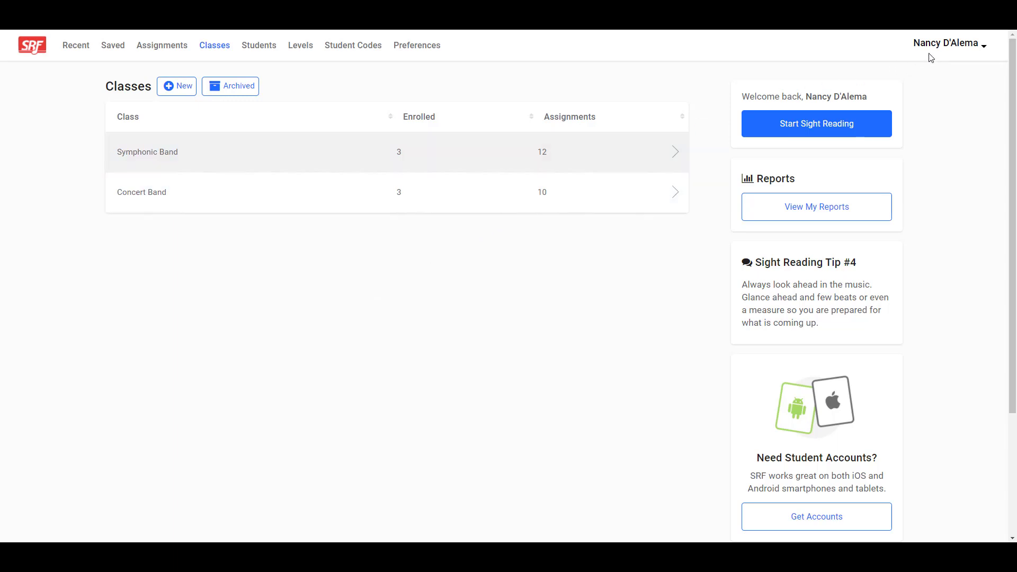
# Open the Concert Band class page to see its assignments.
pyautogui.click(228, 150)
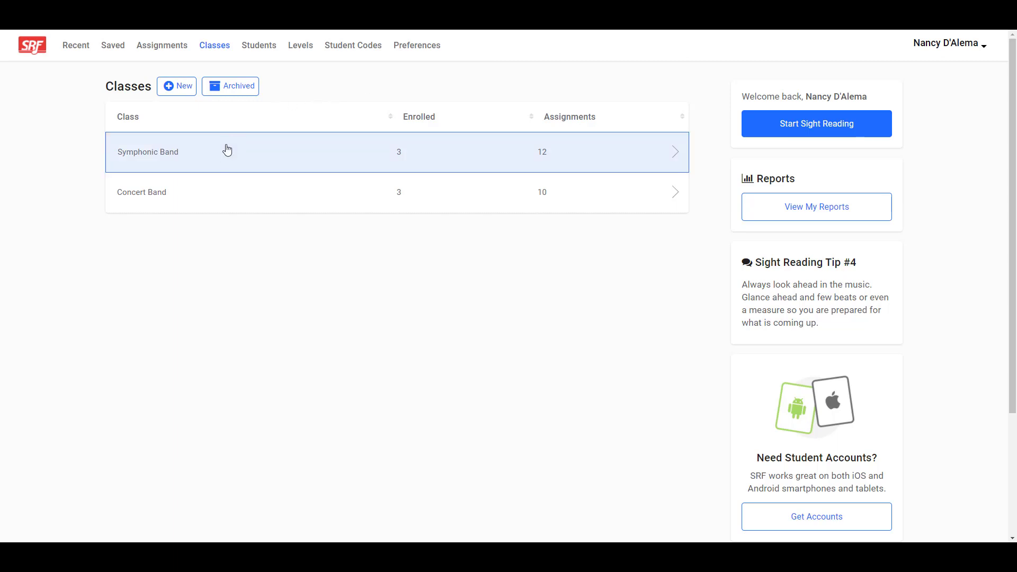
pyautogui.click(205, 206)
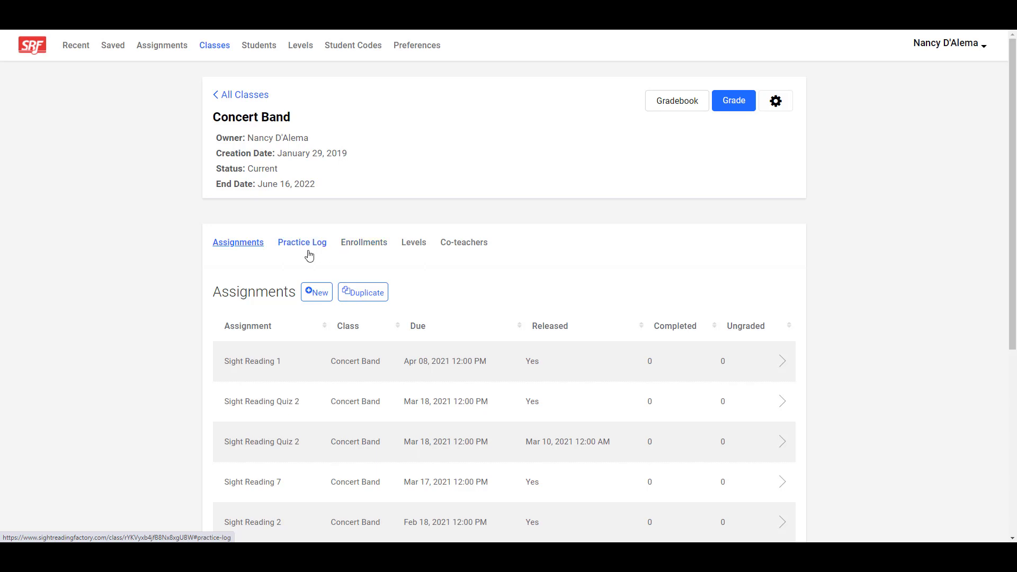
# Create a new assignment 'Sight Reading Quiz 2' with instructions 'Select your instrument and click Start Assignment'.
pyautogui.click(318, 292)
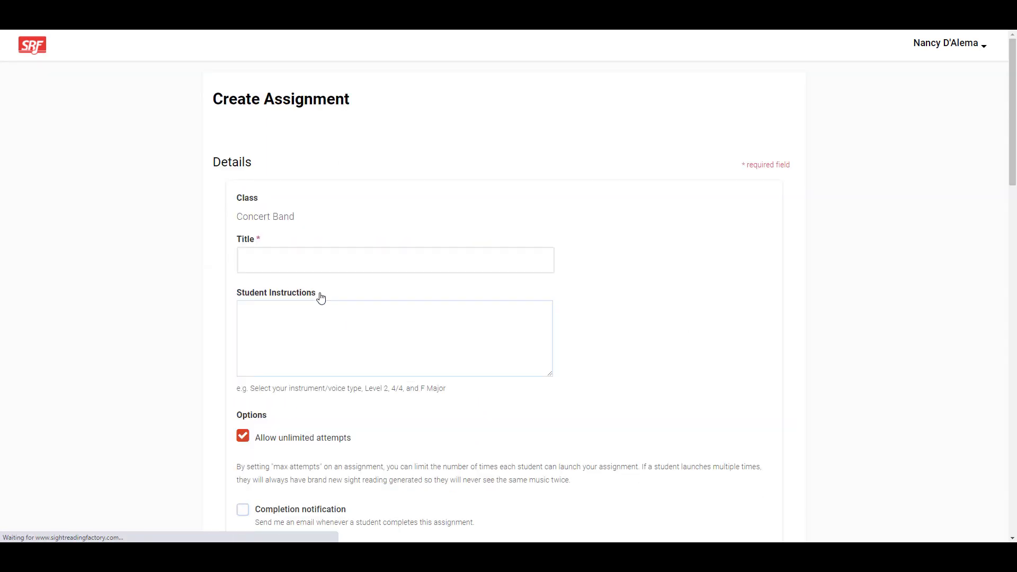
pyautogui.click(310, 263)
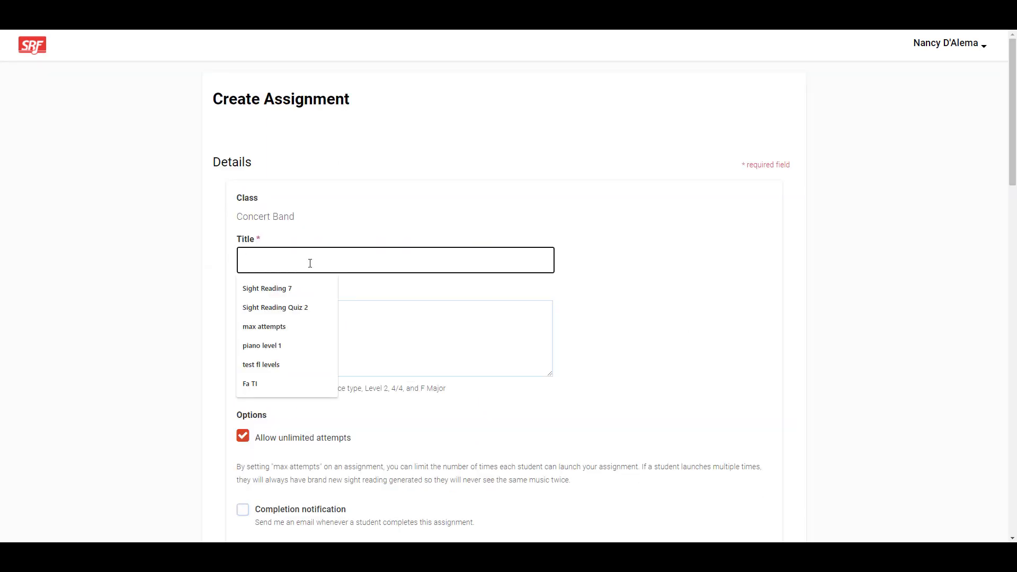
pyautogui.write('Sight Reading ')
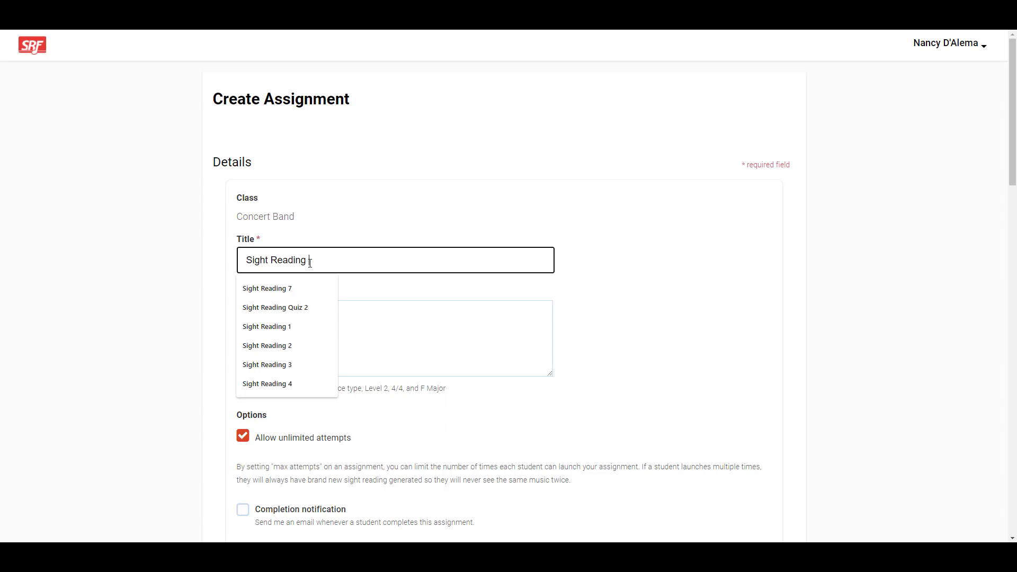
pyautogui.write('Quiz 2')
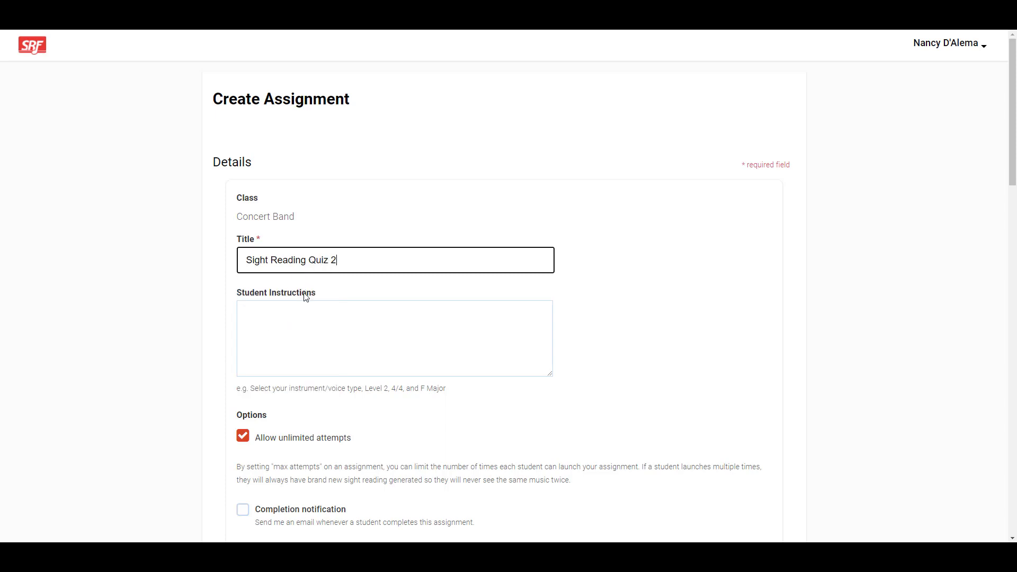
pyautogui.click(295, 320)
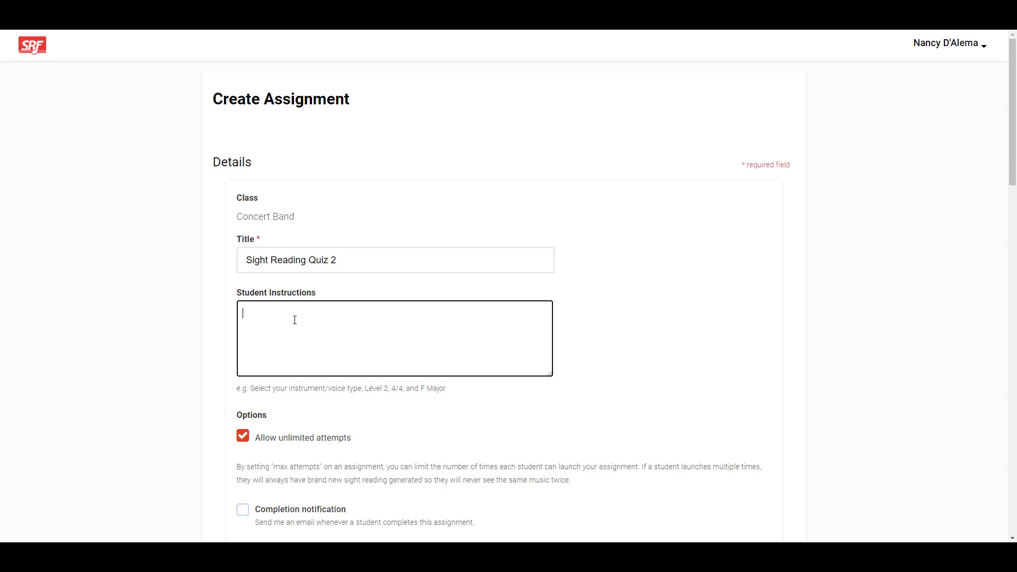
pyautogui.write('Select your instrument and click Start Assignment')
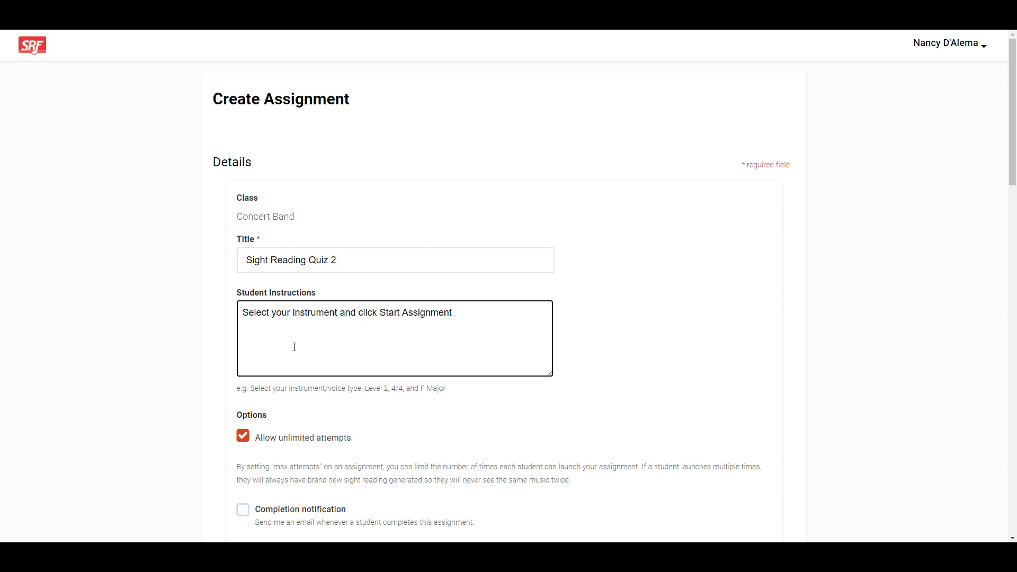
# Keep unlimited attempts on and enable the completion notification e-mail.
pyautogui.scroll(-4, 294, 347)
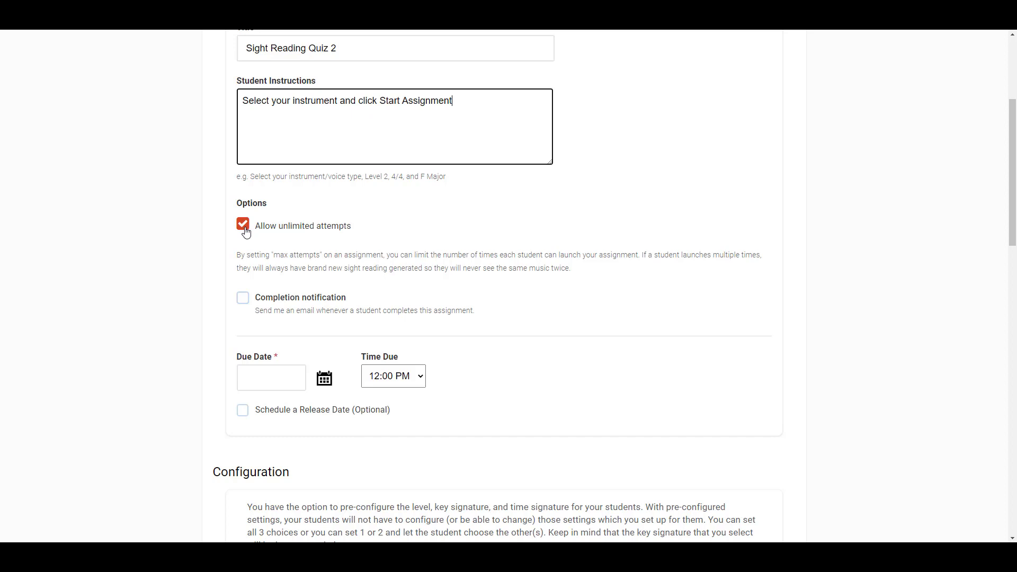
pyautogui.click(245, 229)
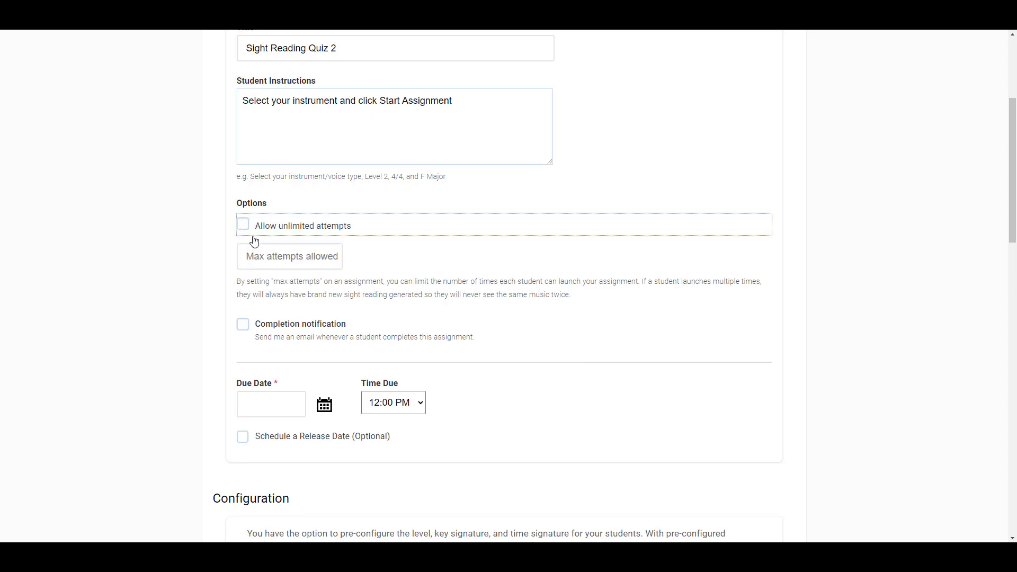
pyautogui.click(263, 257)
pyautogui.write('5')
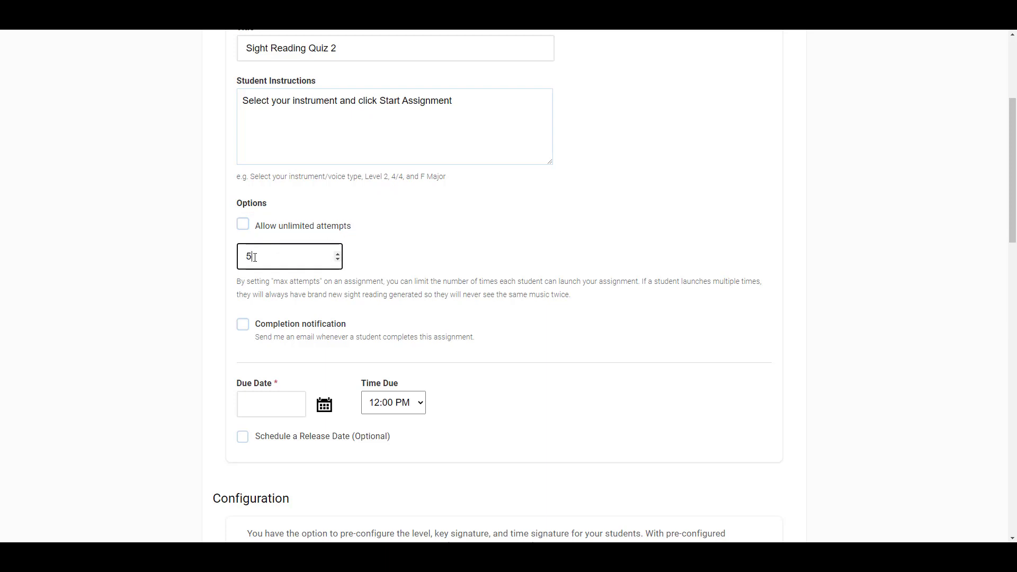
pyautogui.click(242, 227)
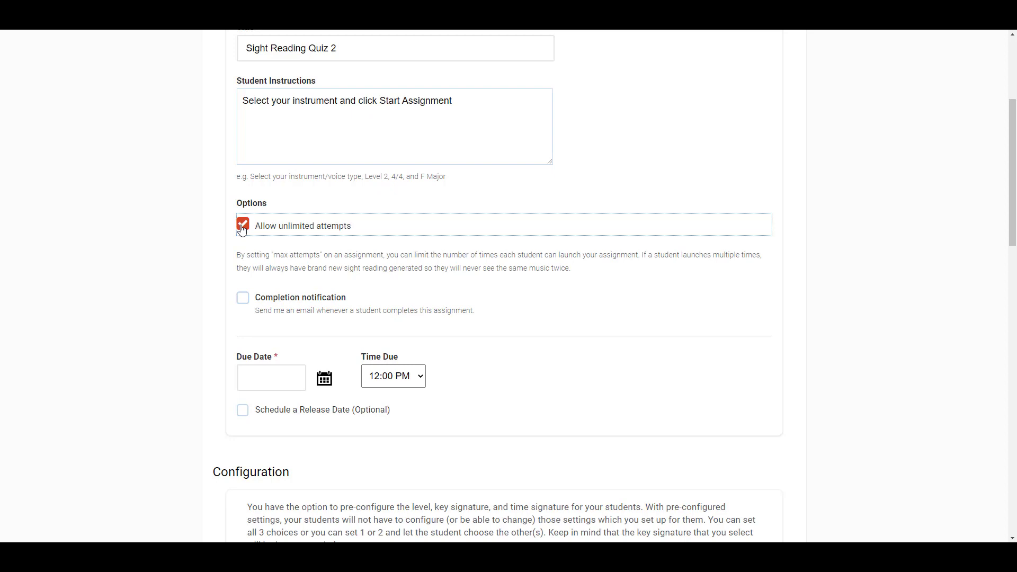
pyautogui.scroll(-1, 264, 254)
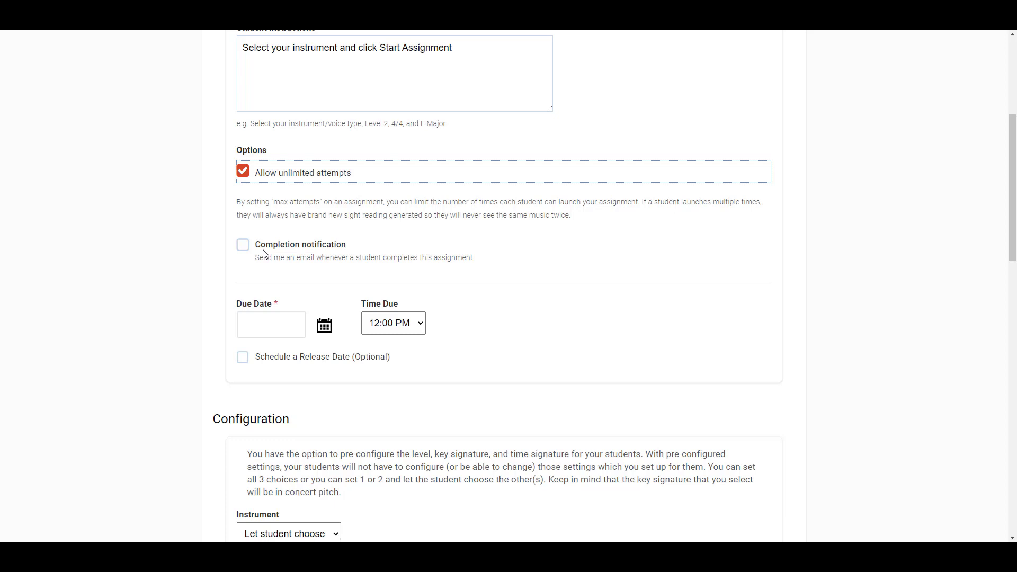
pyautogui.click(243, 247)
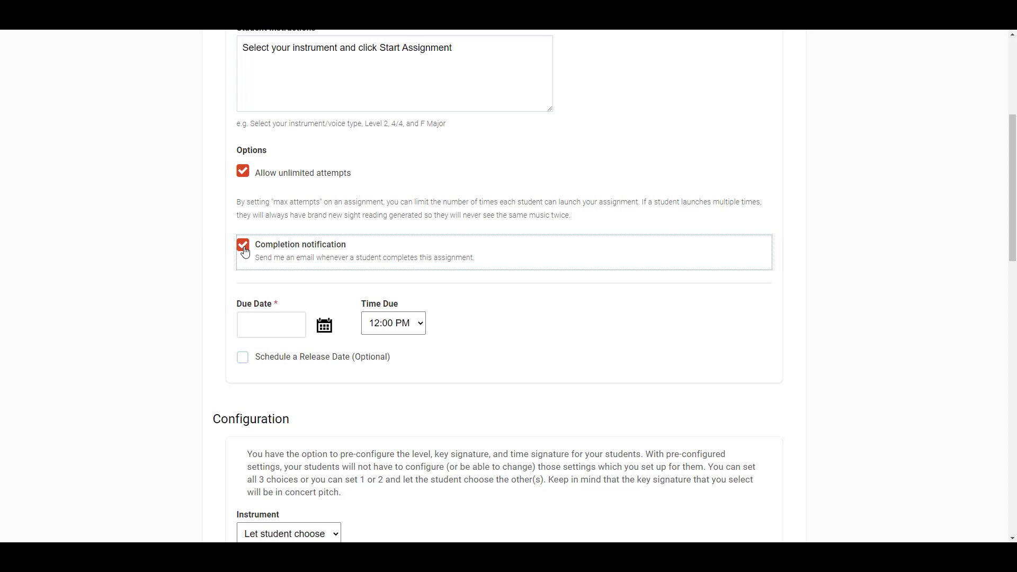
# Set the due date to March 18, 2021, leaving the release date unscheduled.
pyautogui.scroll(-2, 260, 304)
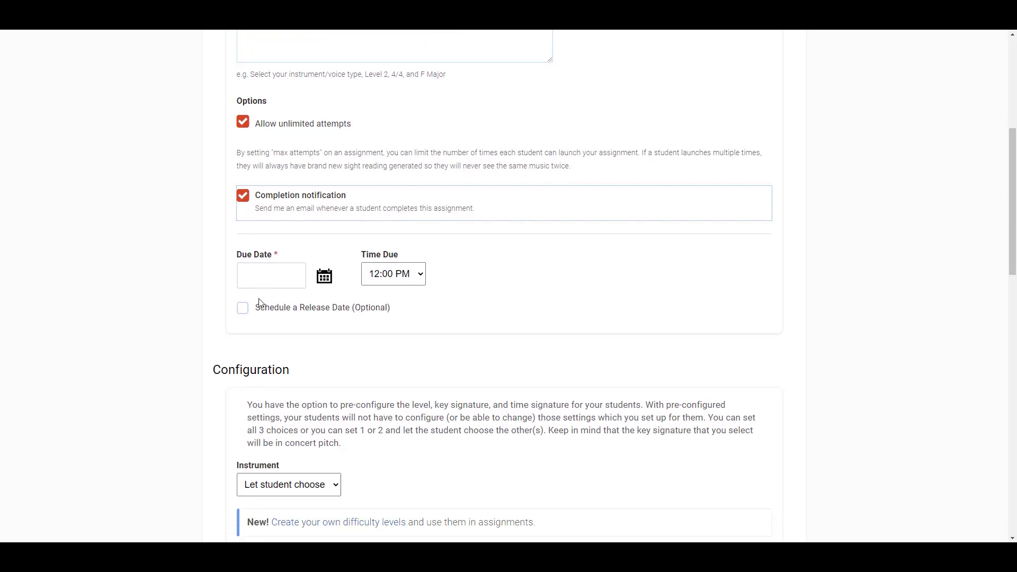
pyautogui.click(270, 223)
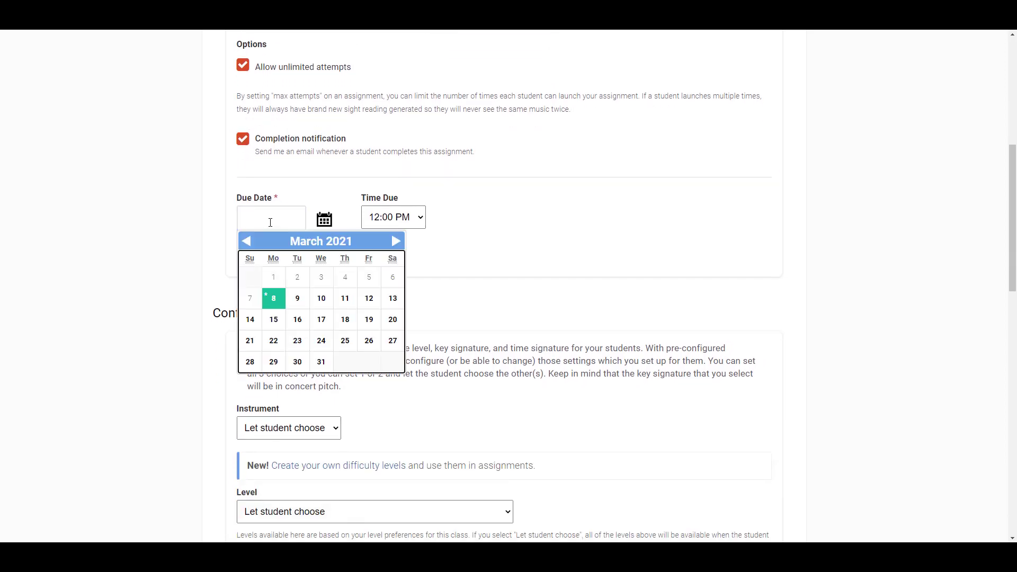
pyautogui.click(344, 319)
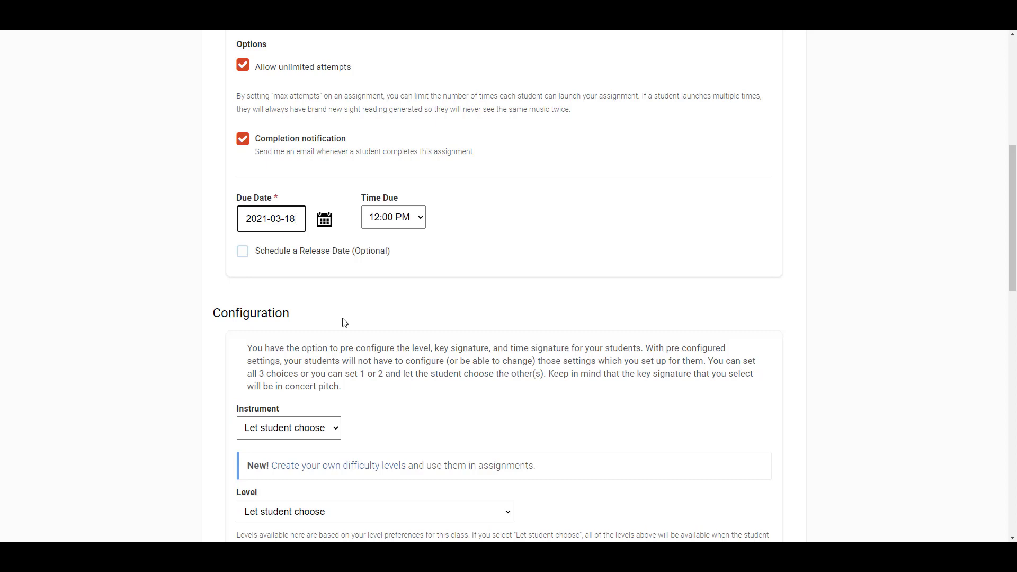
pyautogui.click(243, 251)
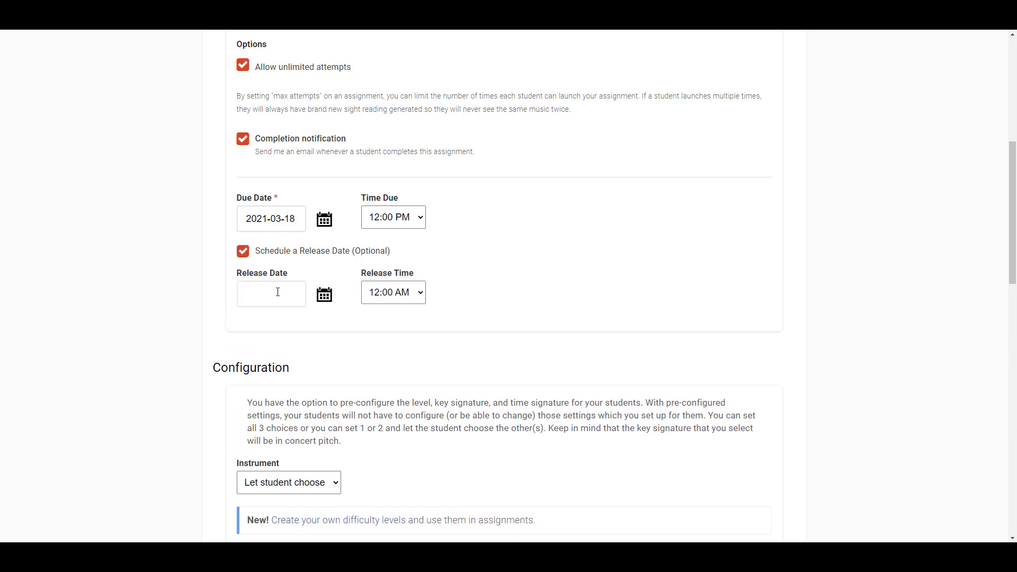
pyautogui.click(277, 292)
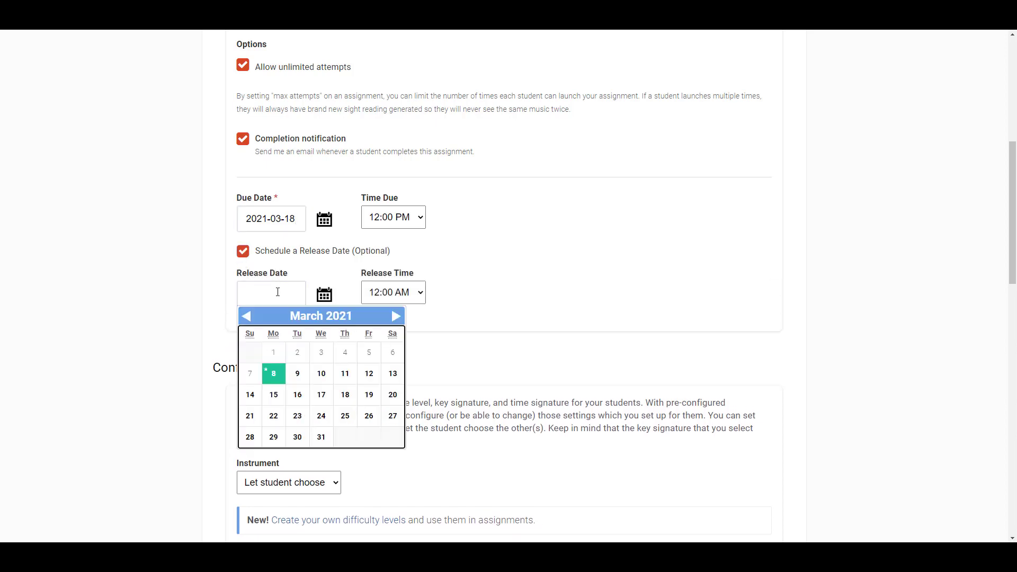
pyautogui.click(322, 374)
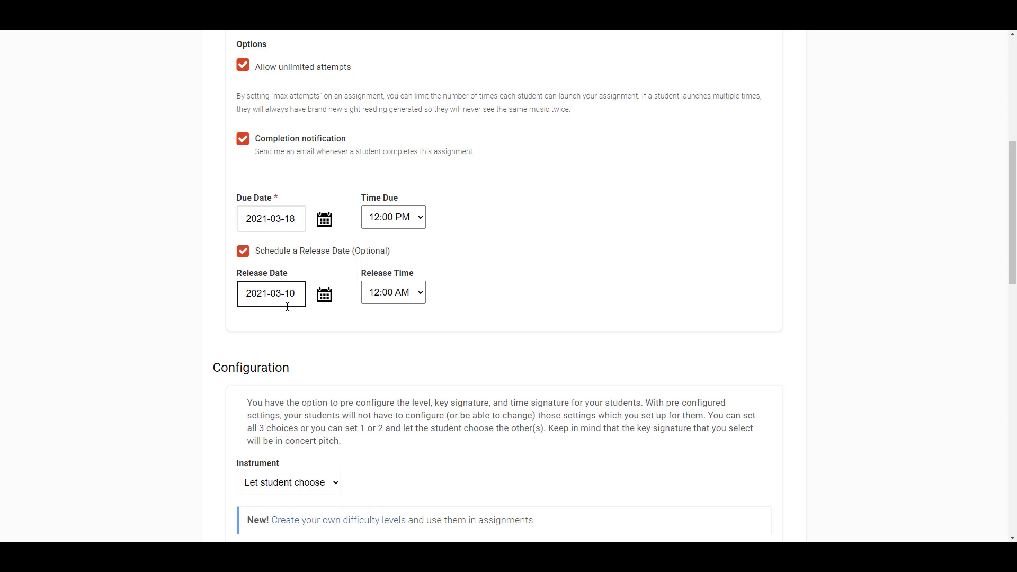
pyautogui.click(244, 253)
# Choose Level 3 (Sight Reading Factory®) as the assignment's difficulty.
pyautogui.scroll(-4, 328, 345)
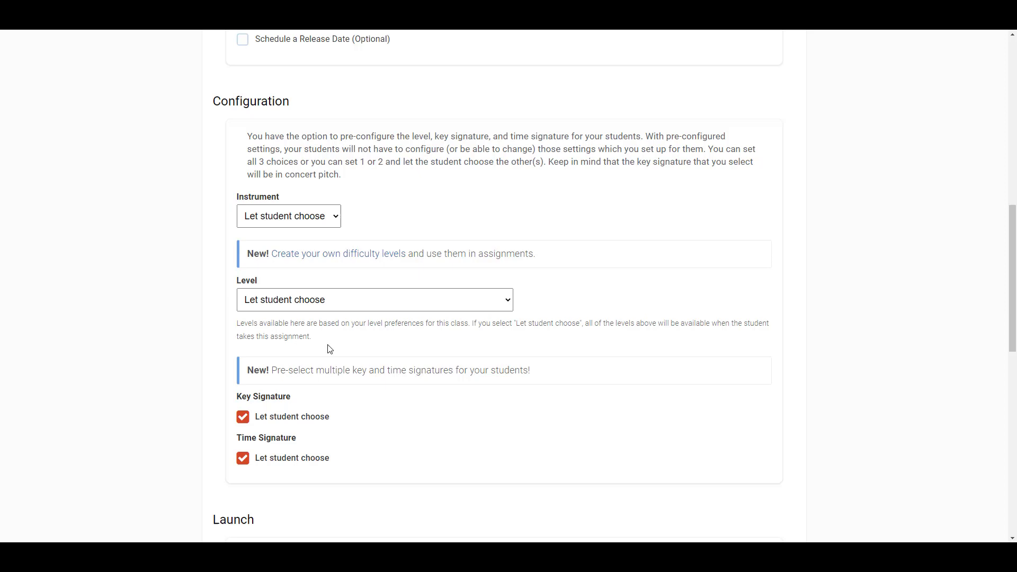
pyautogui.click(323, 308)
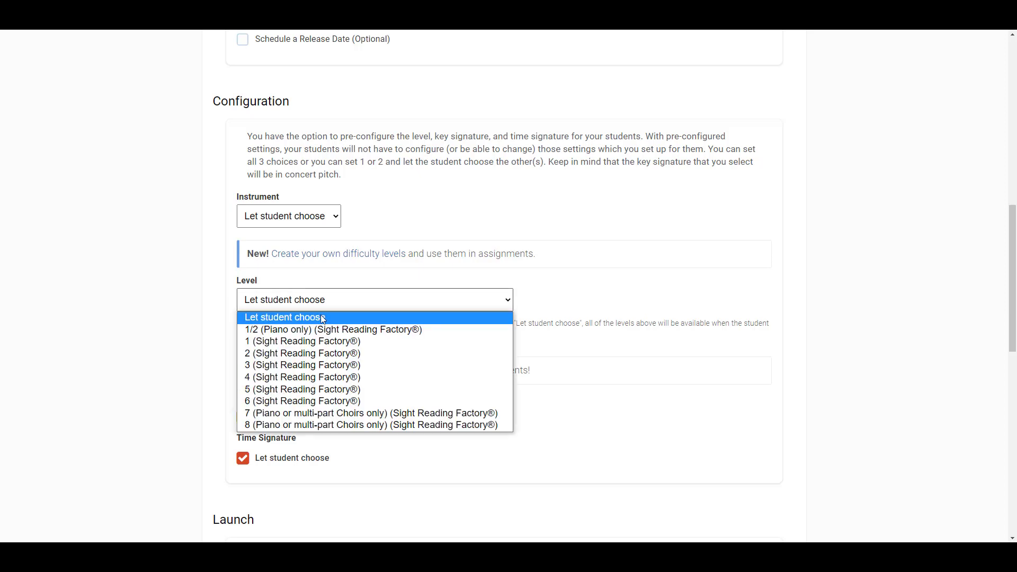
pyautogui.press('Escape')
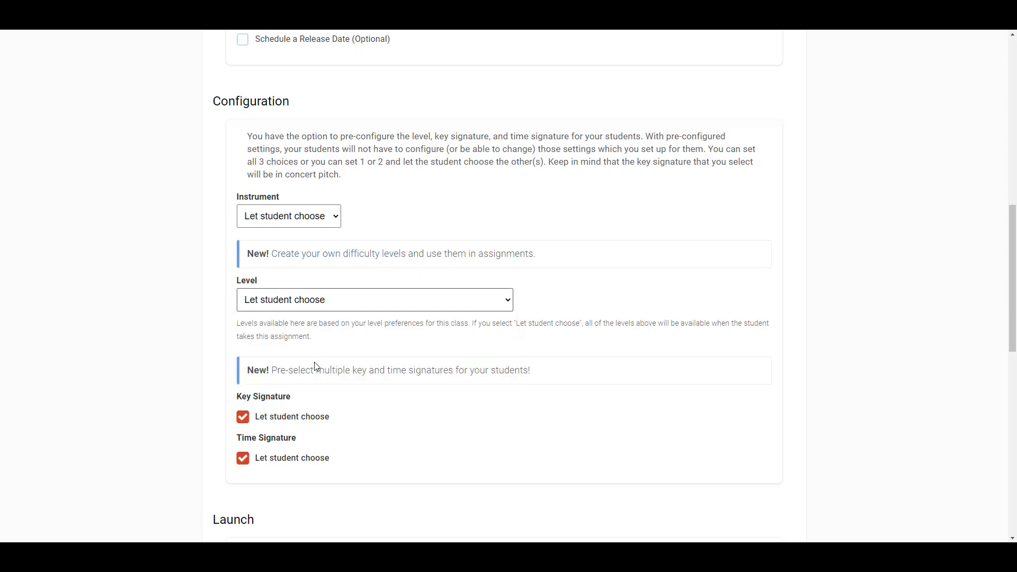
pyautogui.click(314, 365)
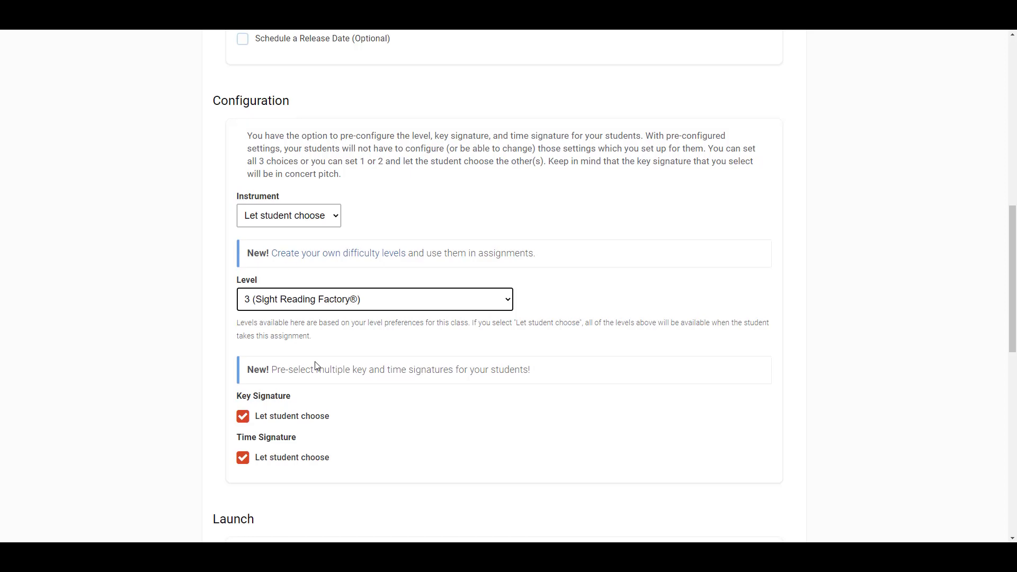
pyautogui.scroll(-2, 315, 365)
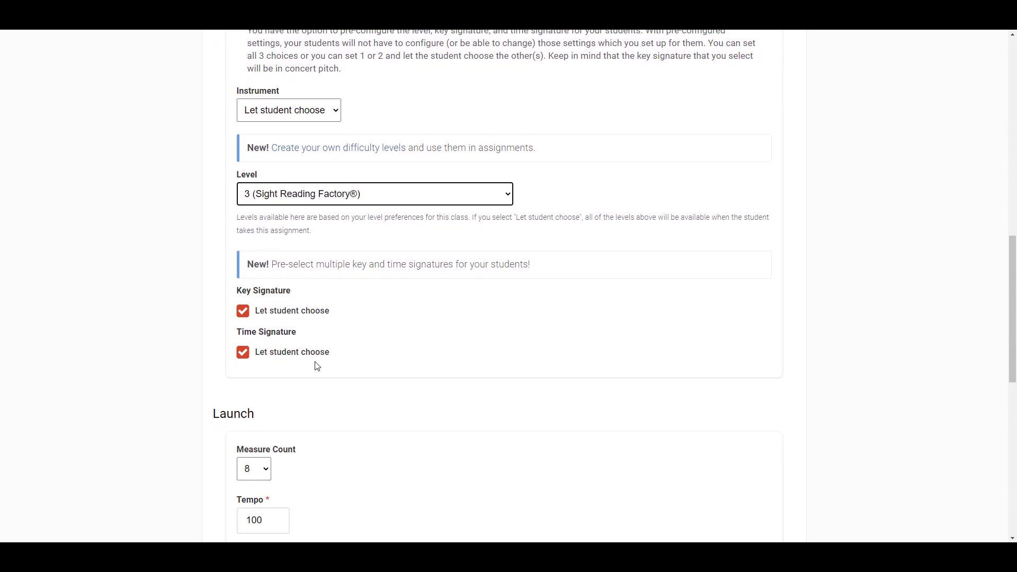
# Fix the key signature to C Major and the time signature to 4/4.
pyautogui.click(243, 312)
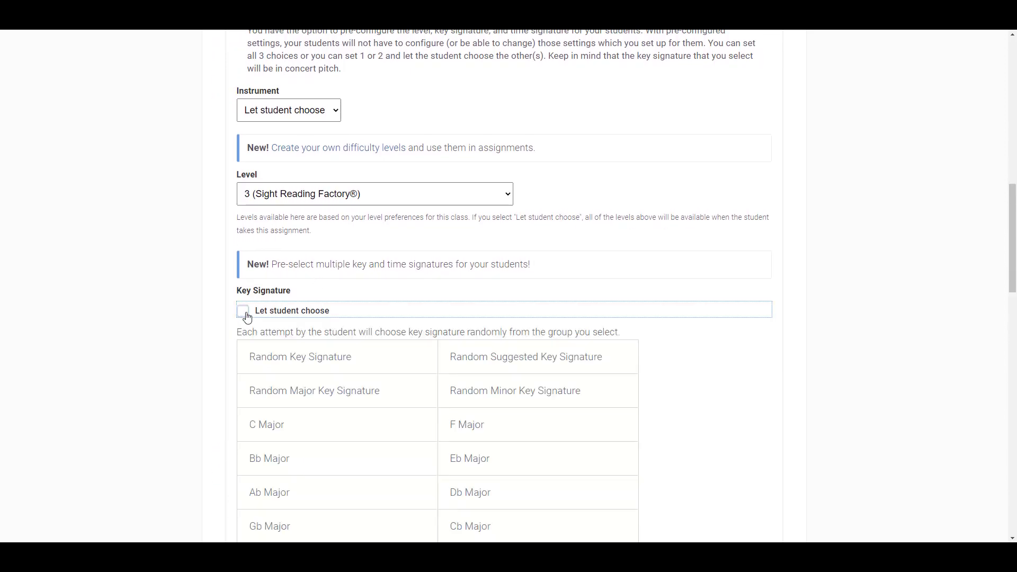
pyautogui.click(326, 432)
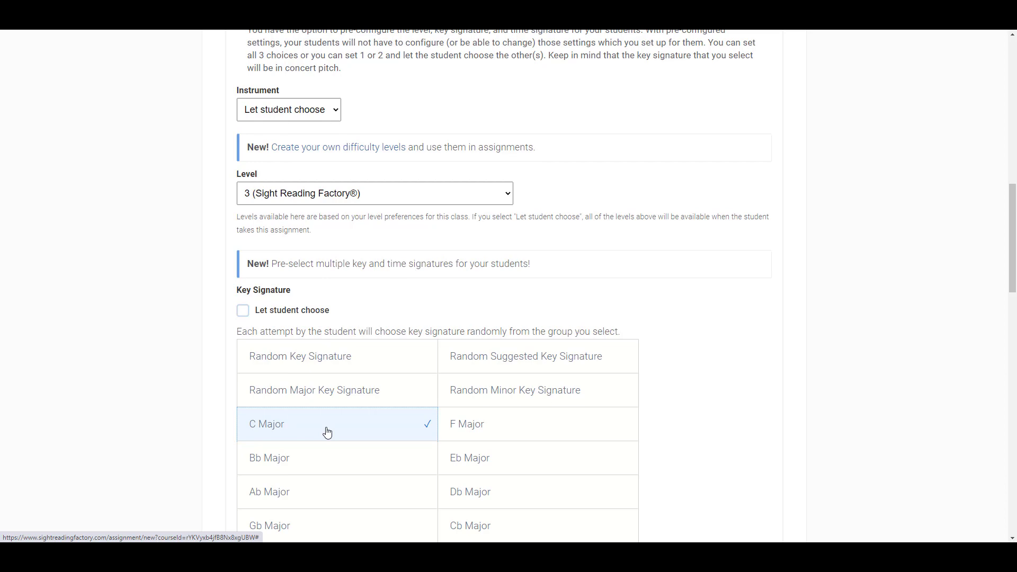
pyautogui.scroll(-7, 327, 432)
pyautogui.scroll(-5, 328, 431)
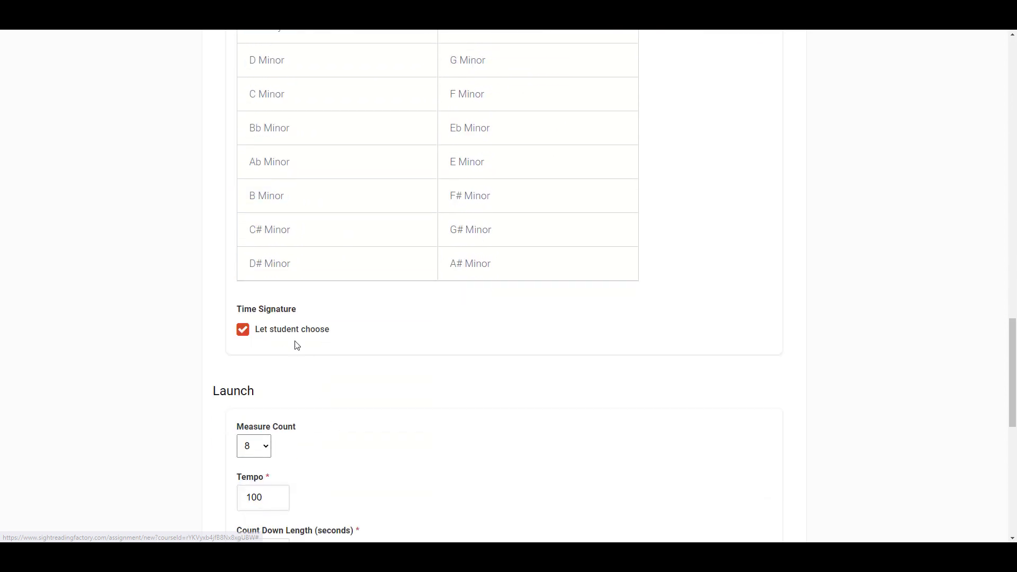
pyautogui.click(292, 332)
pyautogui.click(455, 406)
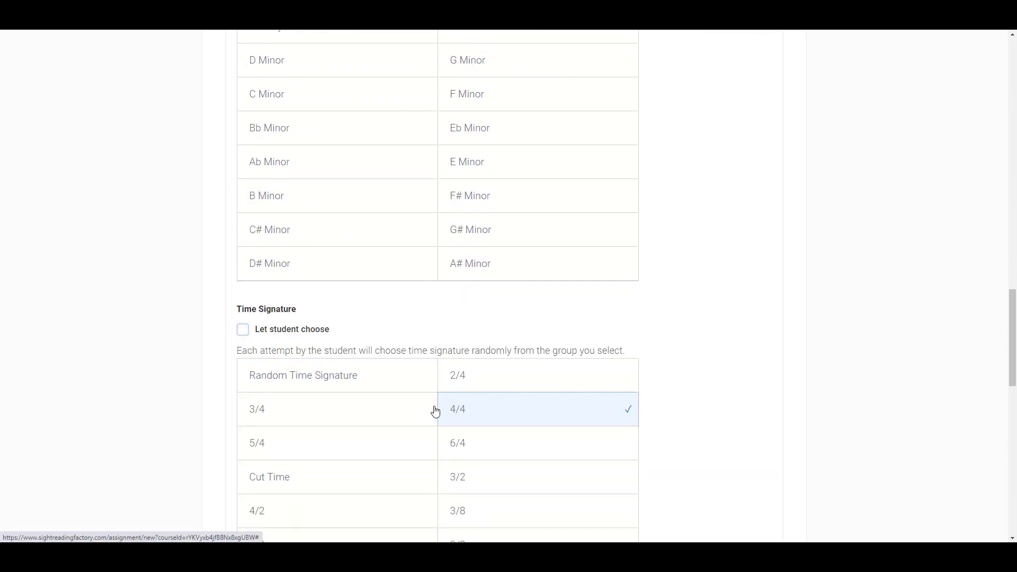
pyautogui.scroll(-5, 432, 412)
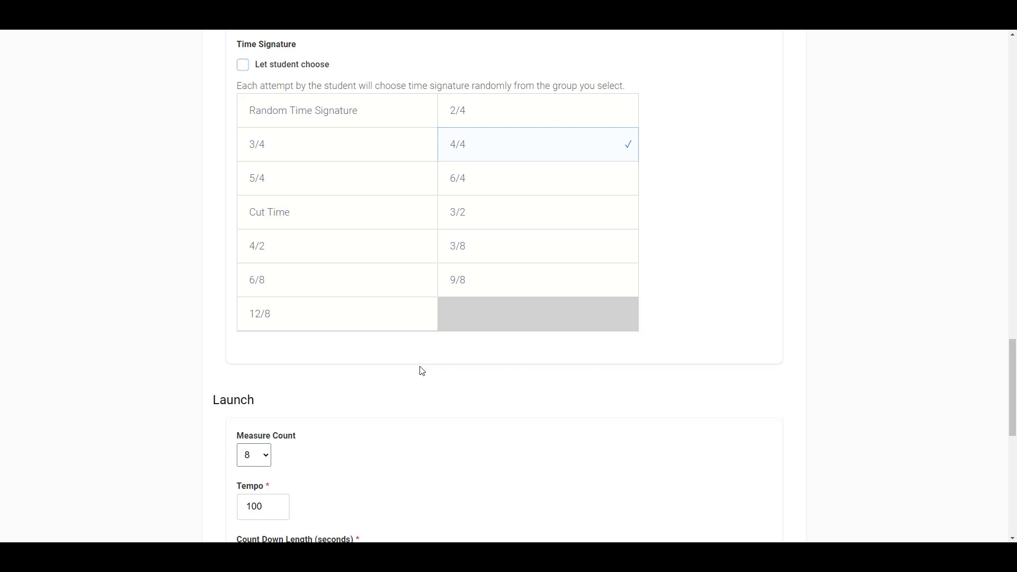
# Keep 8 measures, lower the tempo to 92, and set a 45-second countdown.
pyautogui.scroll(-6, 423, 371)
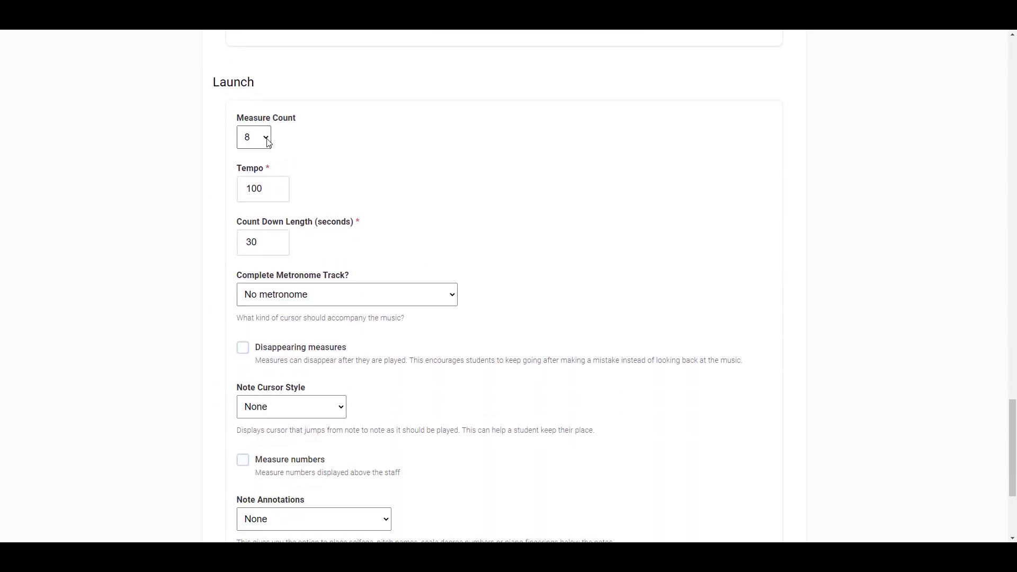
pyautogui.click(268, 141)
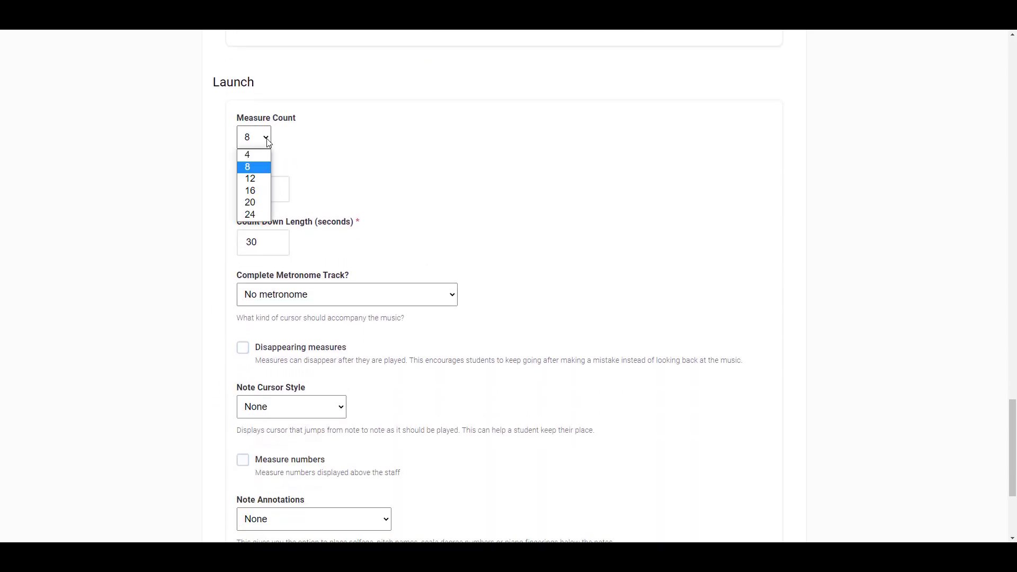
pyautogui.click(266, 167)
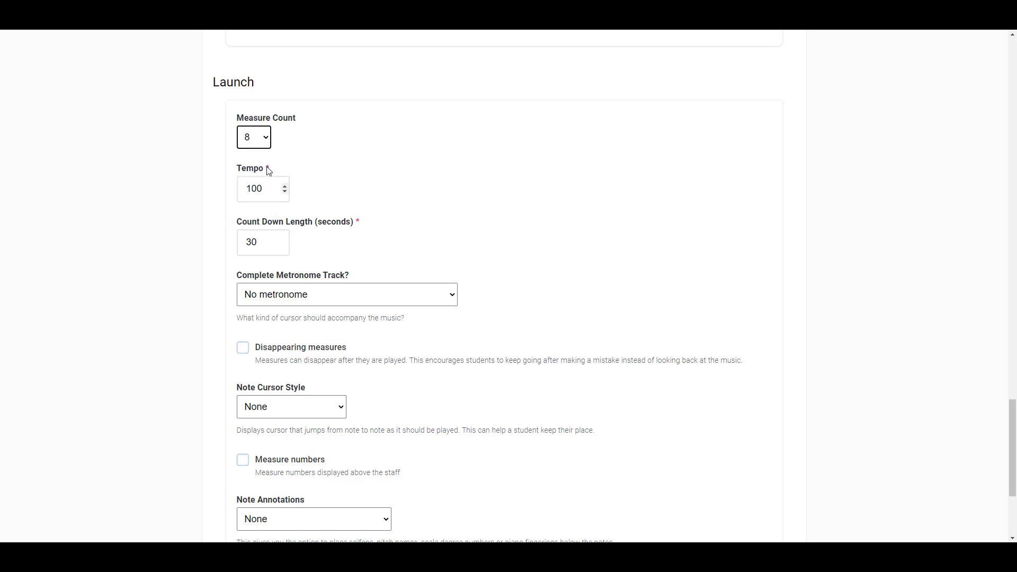
pyautogui.click(285, 192)
pyautogui.click(284, 192)
pyautogui.click(285, 192)
pyautogui.click(284, 191)
pyautogui.click(285, 192)
pyautogui.click(285, 192)
pyautogui.click(285, 192)
pyautogui.click(284, 191)
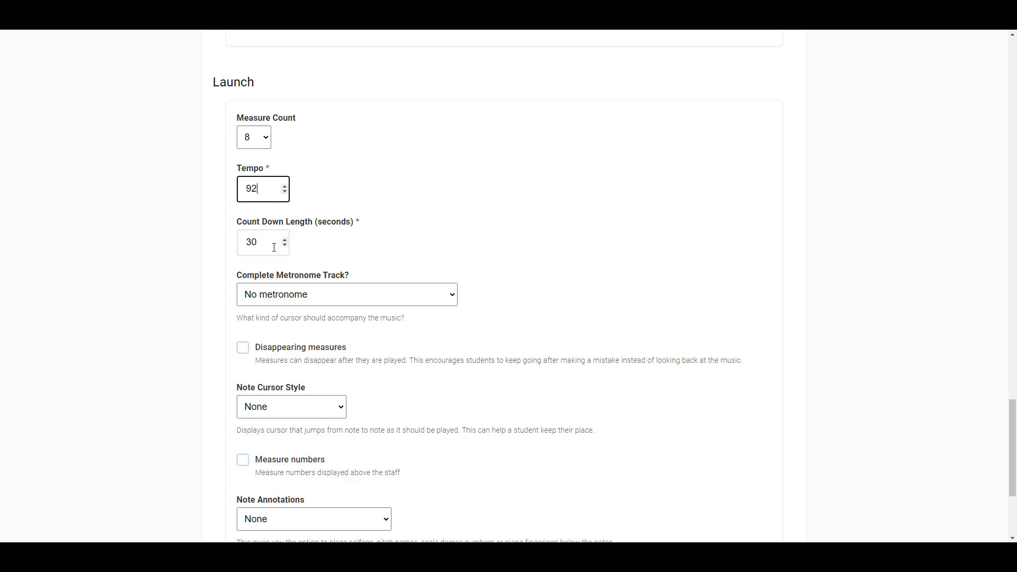
pyautogui.moveTo(274, 247); pyautogui.dragTo(223, 243)
pyautogui.write('45')
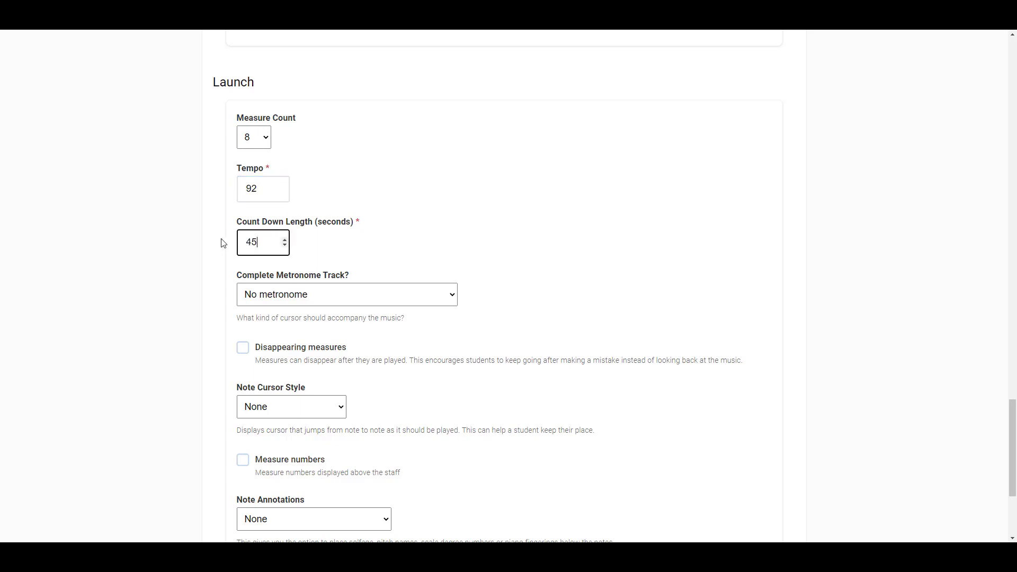
pyautogui.scroll(-1, 368, 244)
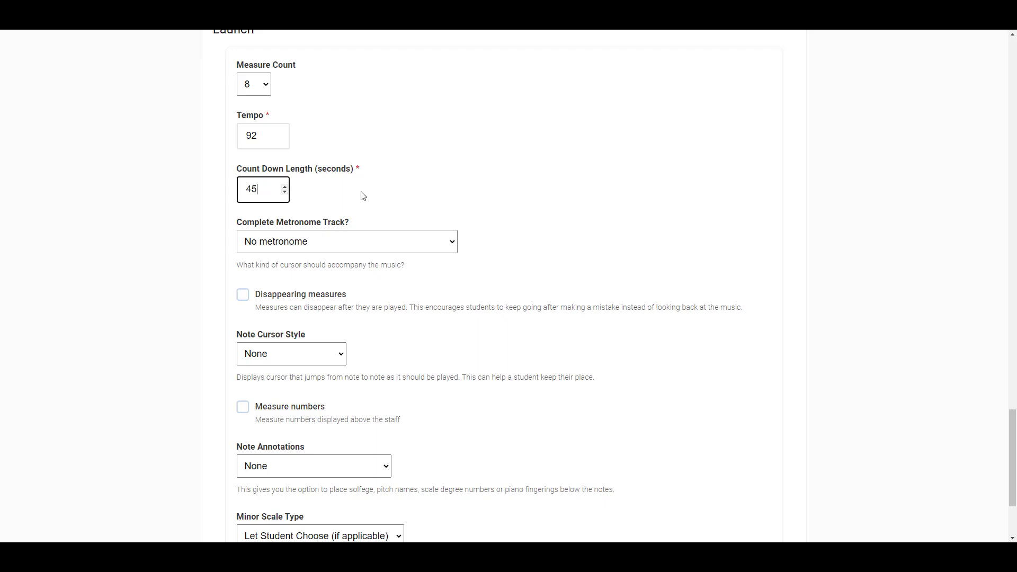
# Leave the metronome track at 'No metronome' and tick Disappearing measures.
pyautogui.click(454, 242)
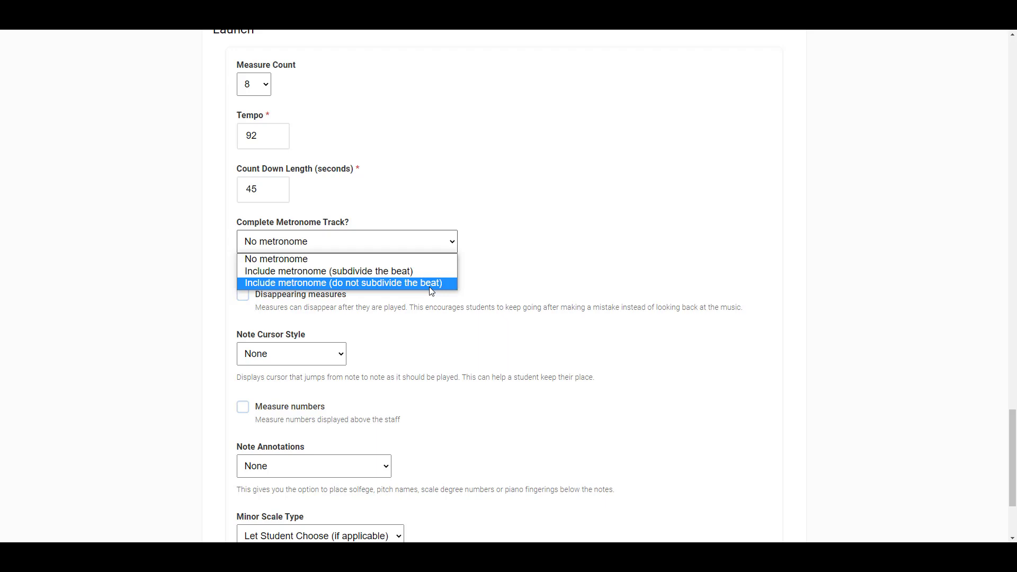
pyautogui.click(424, 259)
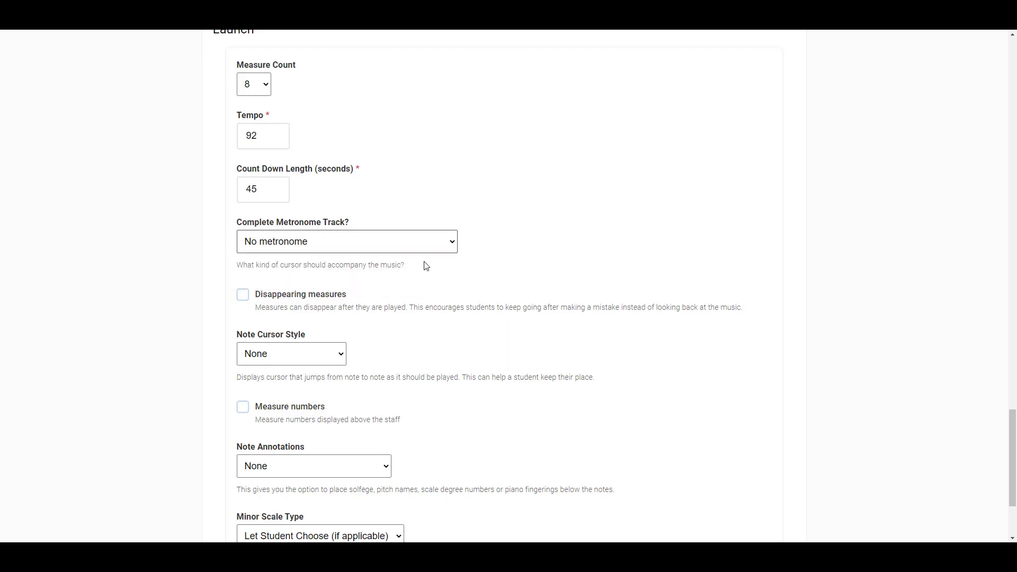
pyautogui.click(242, 298)
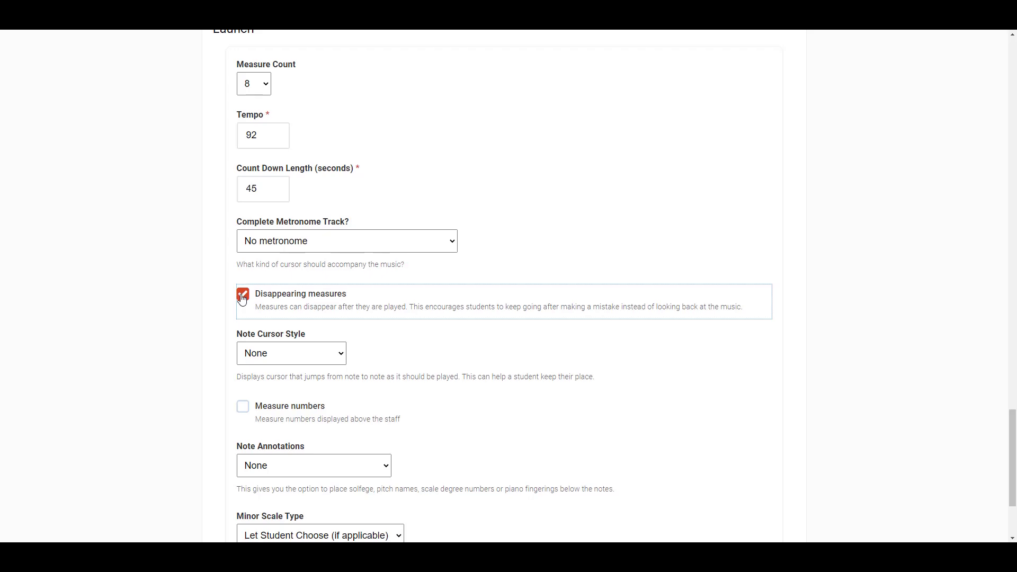
pyautogui.scroll(-3, 242, 298)
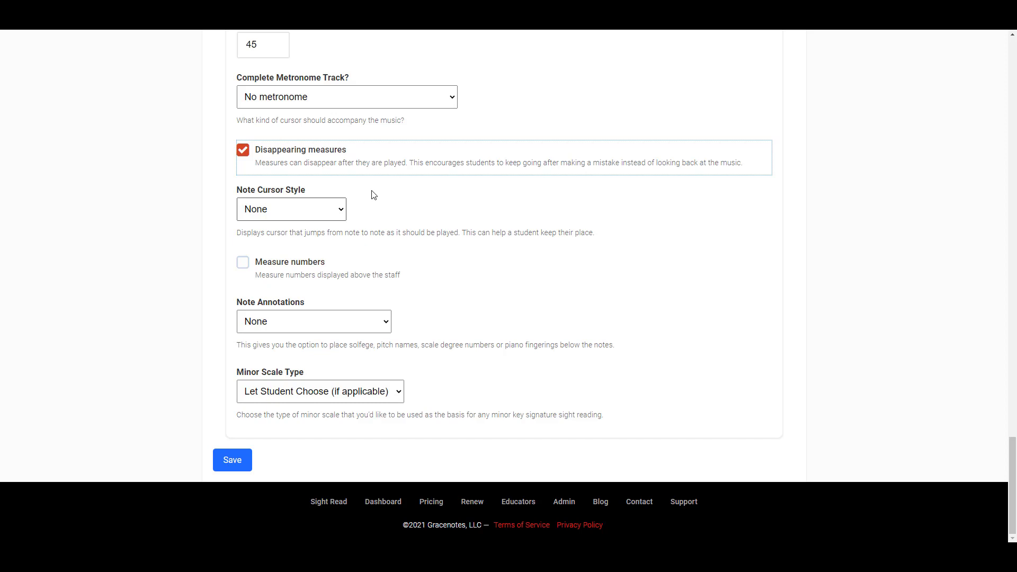
# Keep cursor style None, show measure numbers, annotate with Pitch Names, leave minor scale to students.
pyautogui.click(340, 212)
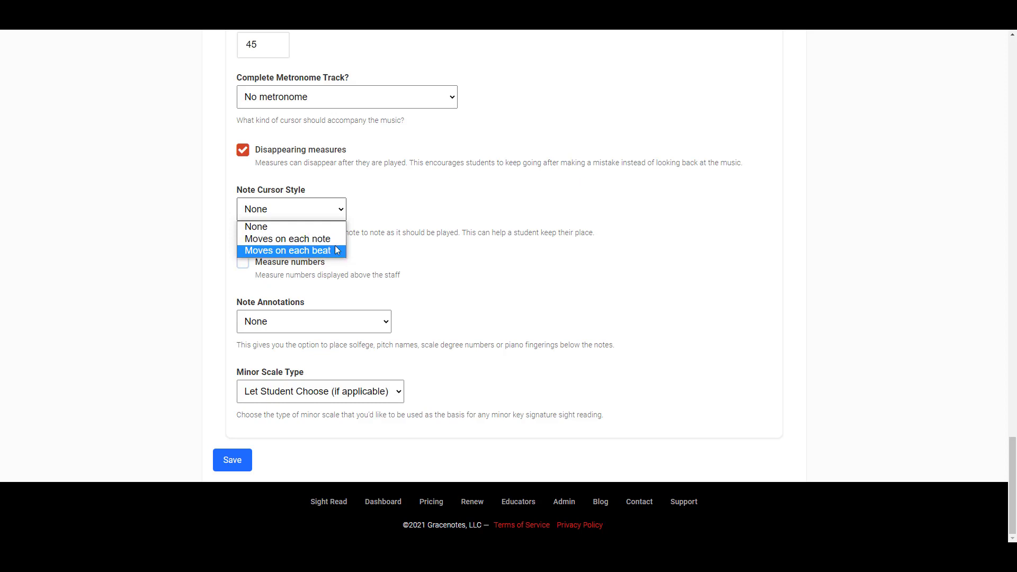
pyautogui.click(332, 227)
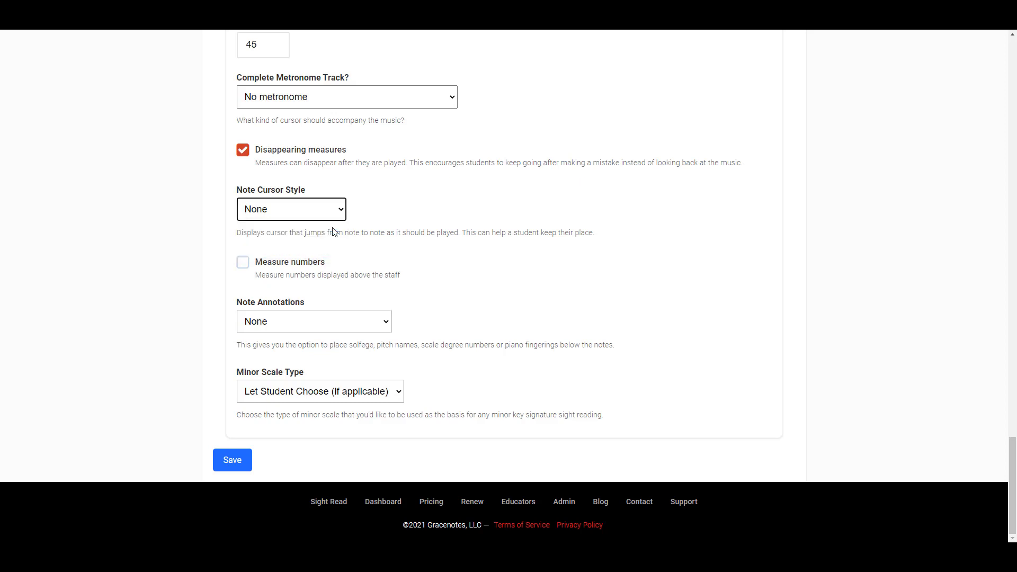
pyautogui.click(242, 264)
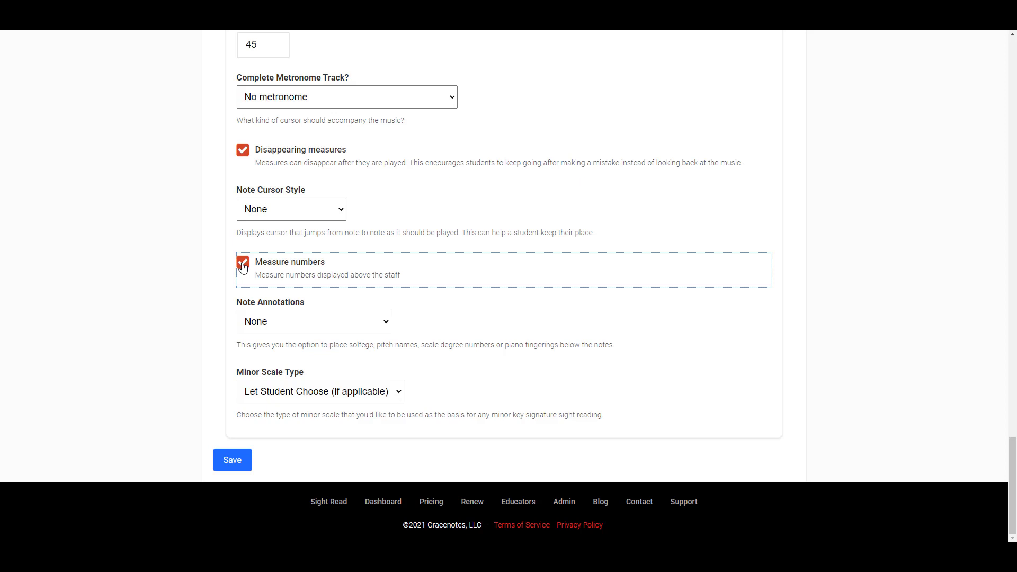
pyautogui.click(388, 326)
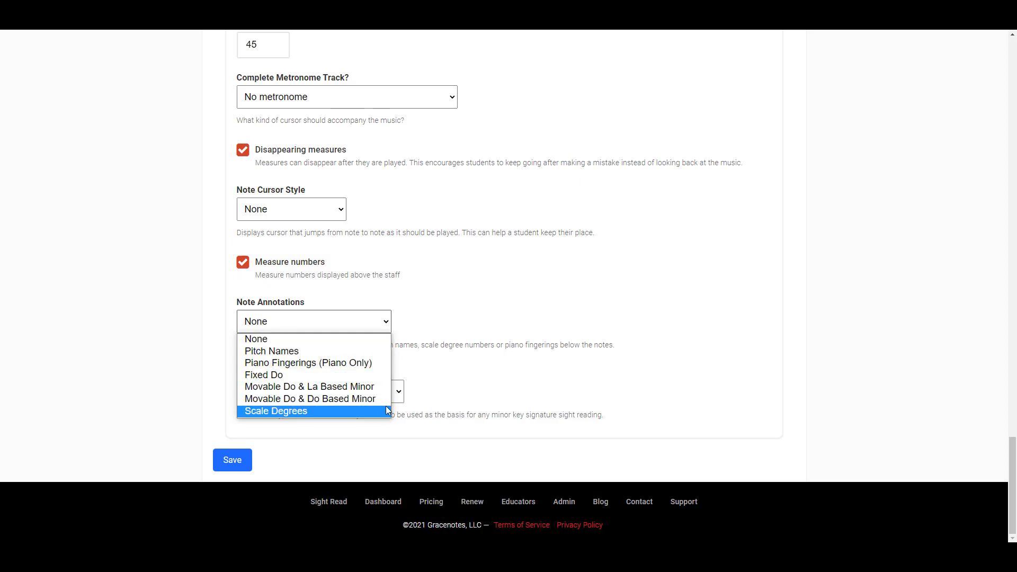
pyautogui.click(387, 354)
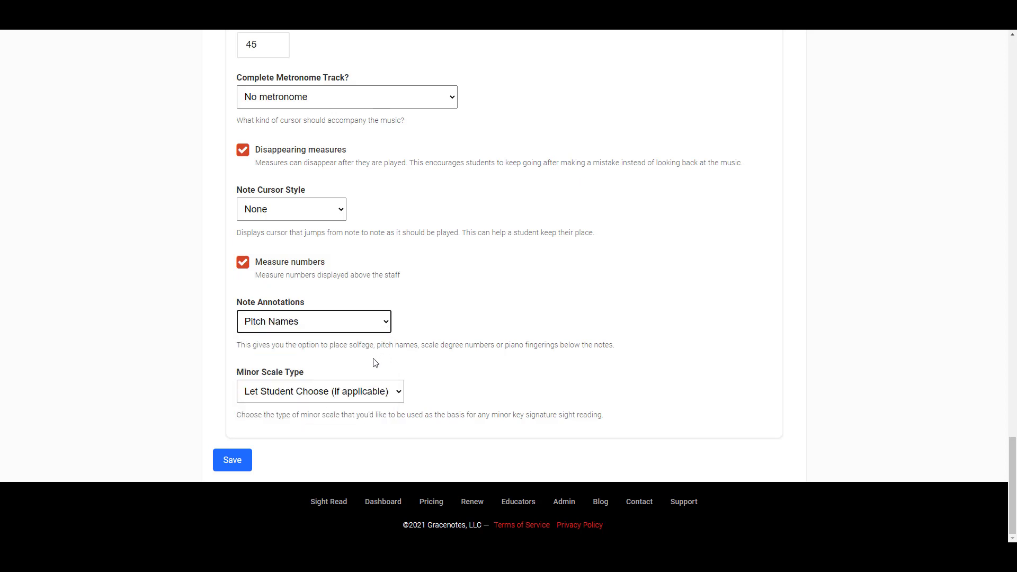
pyautogui.click(399, 394)
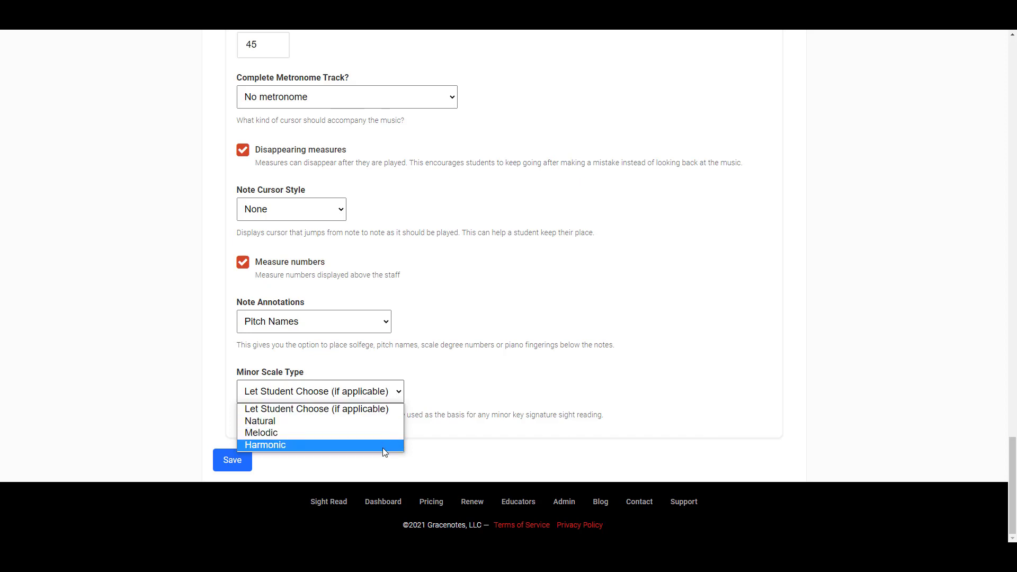
pyautogui.click(393, 413)
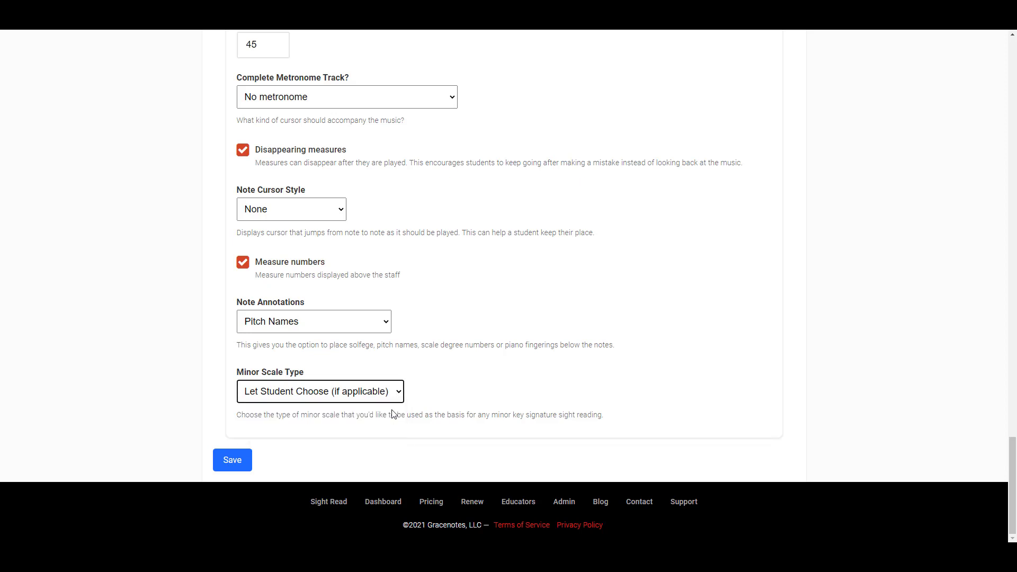
# Submit the 'Sight Reading Quiz 2' assignment form with the Save button.
pyautogui.click(238, 469)
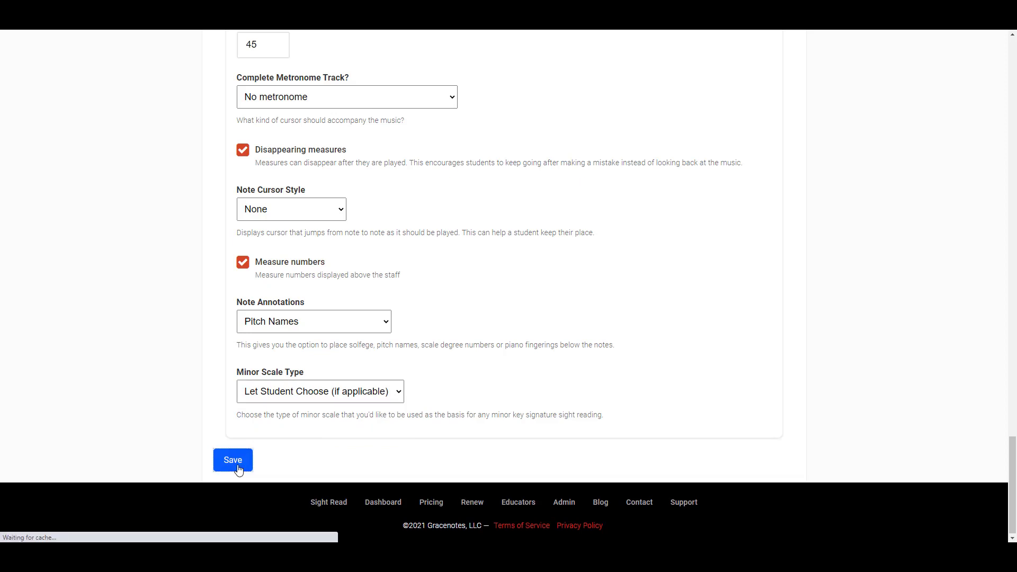